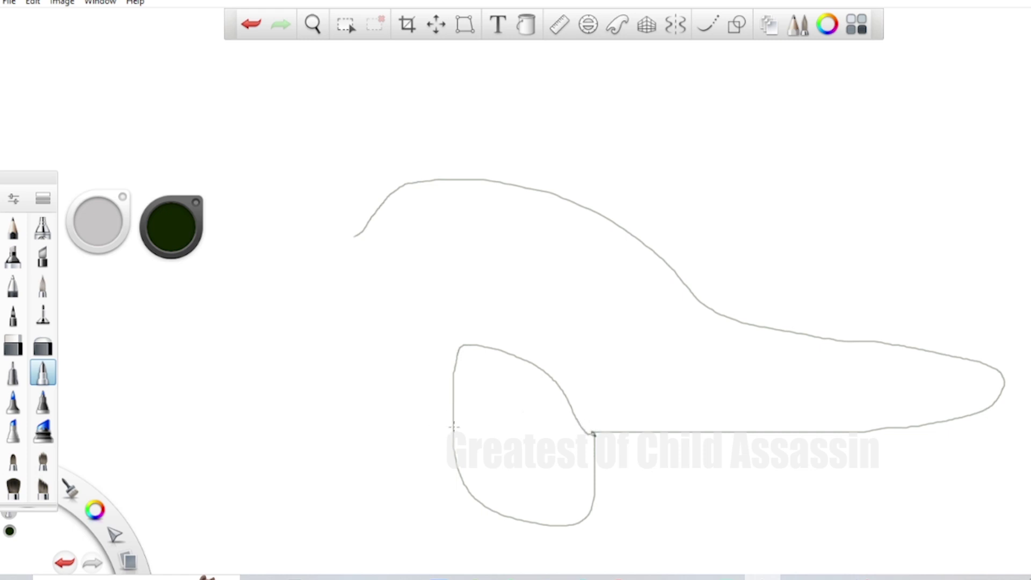
# Draw a rounded engine tube projecting forward from the wing's front edge
pyautogui.moveTo(456, 429)
pyautogui.mouseDown()
pyautogui.moveTo(399, 425)
pyautogui.moveTo(447, 432)
pyautogui.moveTo(398, 421)
pyautogui.moveTo(394, 405)
pyautogui.moveTo(407, 389)
pyautogui.moveTo(454, 390)
pyautogui.mouseUp()
pyautogui.hotkey('ctrl', 'z')
pyautogui.moveTo(406, 425)
pyautogui.mouseDown()
pyautogui.moveTo(396, 488)
pyautogui.moveTo(429, 498)
pyautogui.mouseUp()
pyautogui.hotkey('ctrl', 'z')
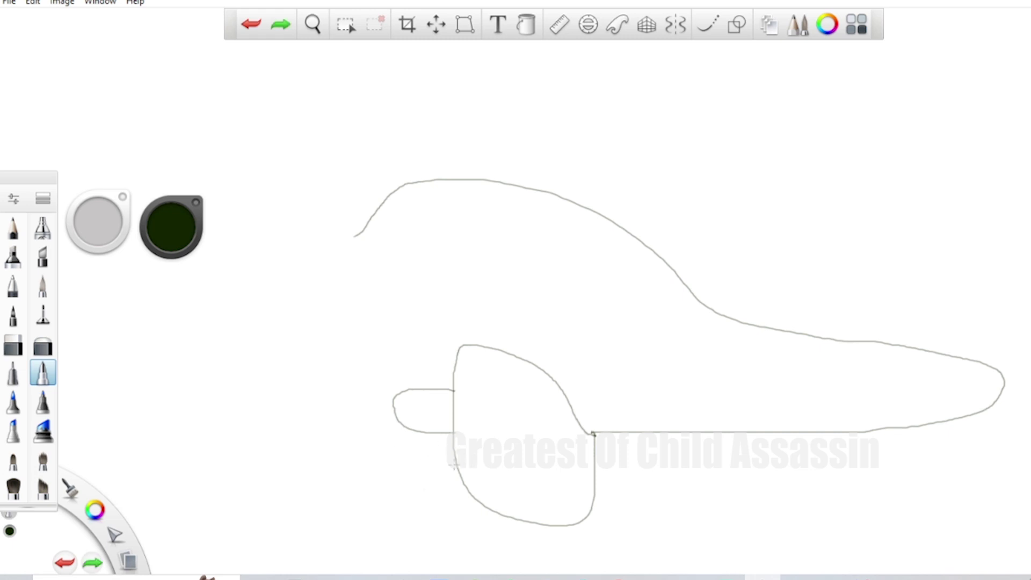
# Draw a second engine tube below the first, then complete the plane's nose outline with a curve separating its lower part from the body
pyautogui.moveTo(453, 465)
pyautogui.mouseDown()
pyautogui.moveTo(409, 462)
pyautogui.moveTo(415, 430)
pyautogui.moveTo(391, 445)
pyautogui.moveTo(313, 426)
pyautogui.moveTo(225, 364)
pyautogui.moveTo(196, 323)
pyautogui.moveTo(201, 283)
pyautogui.moveTo(354, 237)
pyautogui.mouseUp()
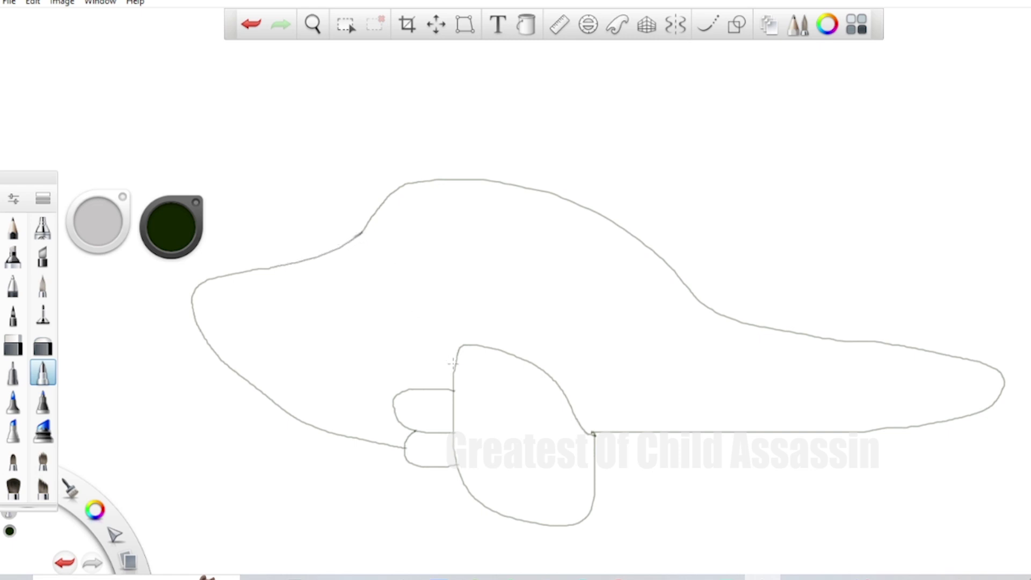
pyautogui.moveTo(458, 366)
pyautogui.mouseDown()
pyautogui.moveTo(359, 334)
pyautogui.moveTo(281, 274)
pyautogui.mouseUp()
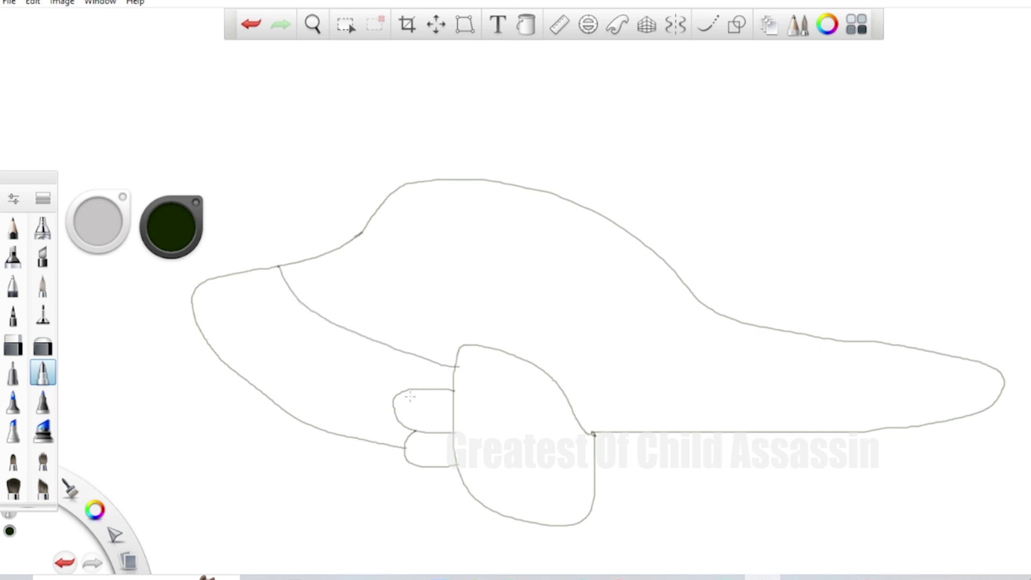
# Draw an oval face with a smaller oval opening inside it on the front end of both engine tubes
pyautogui.moveTo(411, 388)
pyautogui.mouseDown()
pyautogui.moveTo(409, 431)
pyautogui.moveTo(422, 433)
pyautogui.moveTo(426, 457)
pyautogui.mouseUp()
pyautogui.hotkey('ctrl', 'z')
pyautogui.moveTo(404, 410); pyautogui.dragTo(401, 416)
pyautogui.hotkey('ctrl', 'z')
pyautogui.moveTo(409, 417)
pyautogui.mouseDown()
pyautogui.moveTo(397, 399)
pyautogui.moveTo(406, 389)
pyautogui.moveTo(417, 463)
pyautogui.moveTo(413, 454)
pyautogui.moveTo(423, 463)
pyautogui.moveTo(409, 450)
pyautogui.mouseUp()
pyautogui.hotkey('ctrl', 'z')
pyautogui.hotkey('ctrl', 'z')
pyautogui.hotkey('ctrl', 'z')
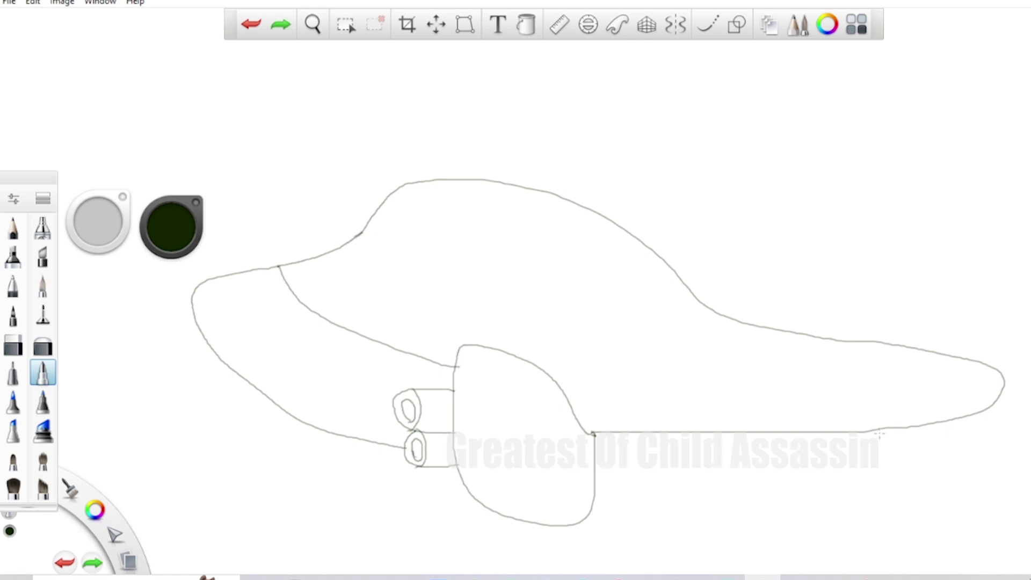
# Draw a slanted fin under the tail and curved belly outlines on both sides of it
pyautogui.moveTo(862, 429)
pyautogui.mouseDown()
pyautogui.moveTo(916, 501)
pyautogui.moveTo(990, 518)
pyautogui.moveTo(995, 499)
pyautogui.moveTo(942, 418)
pyautogui.mouseUp()
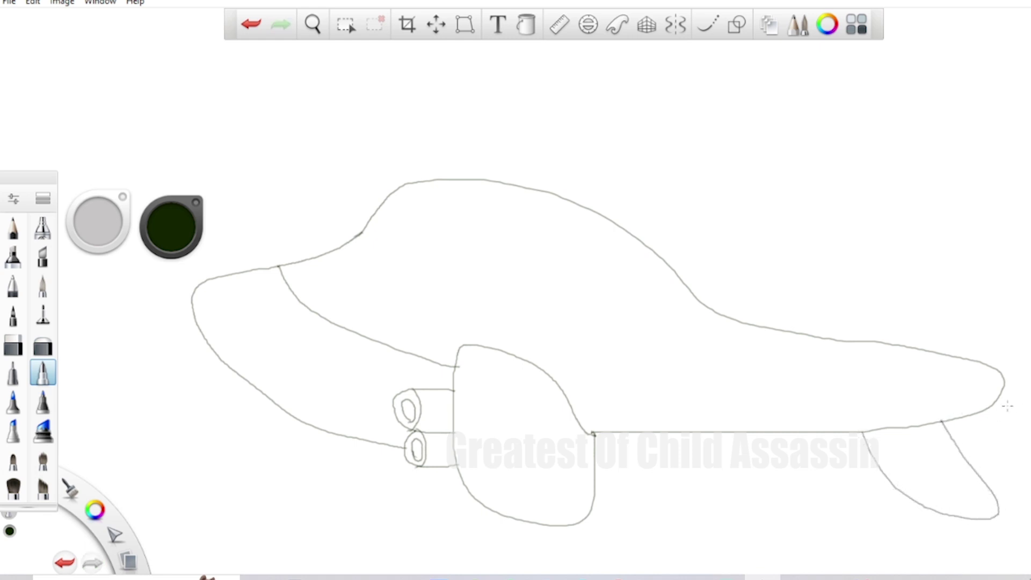
pyautogui.moveTo(1001, 390)
pyautogui.mouseDown()
pyautogui.moveTo(993, 429)
pyautogui.moveTo(959, 451)
pyautogui.mouseUp()
pyautogui.moveTo(872, 469)
pyautogui.mouseDown()
pyautogui.moveTo(801, 483)
pyautogui.moveTo(595, 482)
pyautogui.mouseUp()
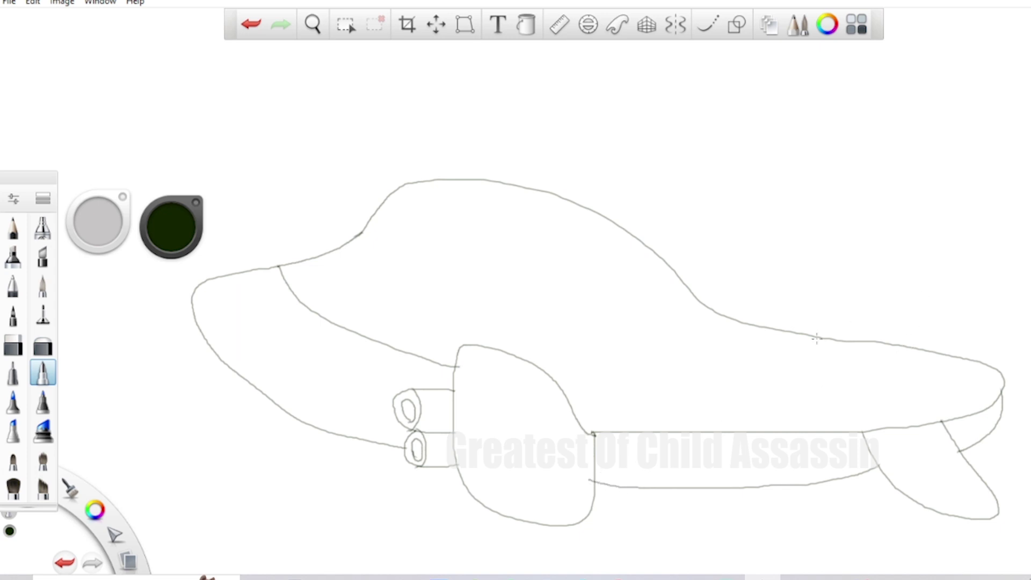
# Draw a large upright tail fin on top of the fuselage's rear end and split it with a curved line
pyautogui.moveTo(821, 338)
pyautogui.mouseDown()
pyautogui.moveTo(990, 208)
pyautogui.moveTo(1025, 220)
pyautogui.mouseUp()
pyautogui.moveTo(1027, 305); pyautogui.dragTo(984, 364)
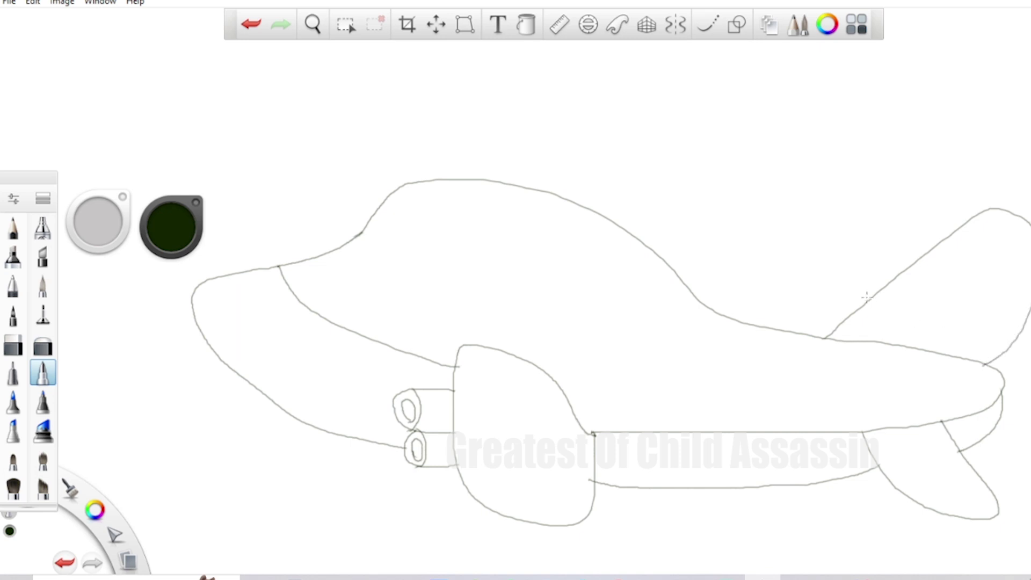
pyautogui.moveTo(866, 297)
pyautogui.mouseDown()
pyautogui.moveTo(975, 285)
pyautogui.moveTo(1028, 265)
pyautogui.mouseUp()
pyautogui.hotkey('ctrl', 'z')
pyautogui.moveTo(865, 302); pyautogui.dragTo(929, 293)
pyautogui.hotkey('ctrl', 'z')
pyautogui.moveTo(865, 303)
pyautogui.mouseDown()
pyautogui.moveTo(928, 306)
pyautogui.moveTo(1021, 280)
pyautogui.mouseUp()
# Draw a curved cockpit windshield and a row of four slanted oval windows along the fuselage
pyautogui.moveTo(405, 183)
pyautogui.mouseDown()
pyautogui.moveTo(410, 234)
pyautogui.moveTo(390, 253)
pyautogui.moveTo(297, 263)
pyautogui.mouseUp()
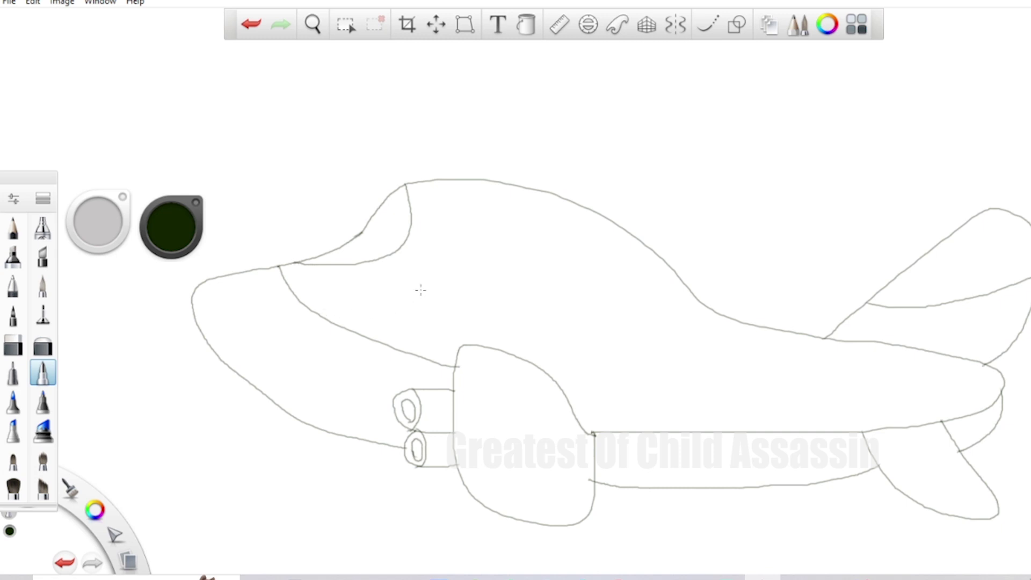
pyautogui.moveTo(419, 271)
pyautogui.mouseDown()
pyautogui.moveTo(453, 232)
pyautogui.moveTo(447, 266)
pyautogui.moveTo(424, 289)
pyautogui.moveTo(421, 266)
pyautogui.mouseUp()
pyautogui.moveTo(477, 301)
pyautogui.mouseDown()
pyautogui.moveTo(503, 247)
pyautogui.moveTo(512, 271)
pyautogui.moveTo(503, 299)
pyautogui.moveTo(478, 290)
pyautogui.mouseUp()
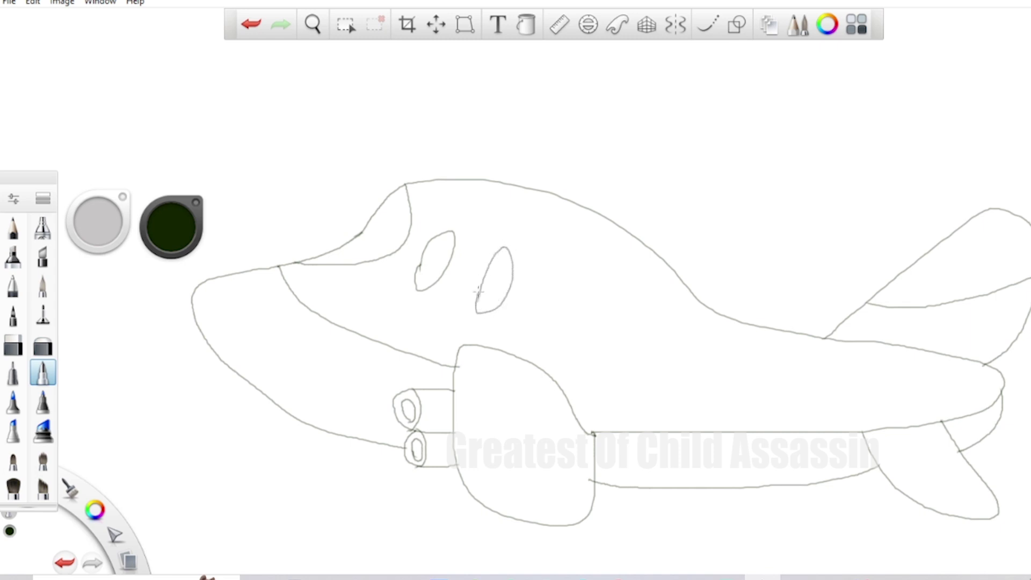
pyautogui.moveTo(532, 319)
pyautogui.mouseDown()
pyautogui.moveTo(548, 262)
pyautogui.moveTo(561, 284)
pyautogui.moveTo(556, 318)
pyautogui.moveTo(542, 329)
pyautogui.moveTo(531, 312)
pyautogui.mouseUp()
pyautogui.moveTo(584, 336)
pyautogui.mouseDown()
pyautogui.moveTo(586, 313)
pyautogui.moveTo(605, 295)
pyautogui.moveTo(608, 337)
pyautogui.moveTo(593, 357)
pyautogui.moveTo(585, 322)
pyautogui.mouseUp()
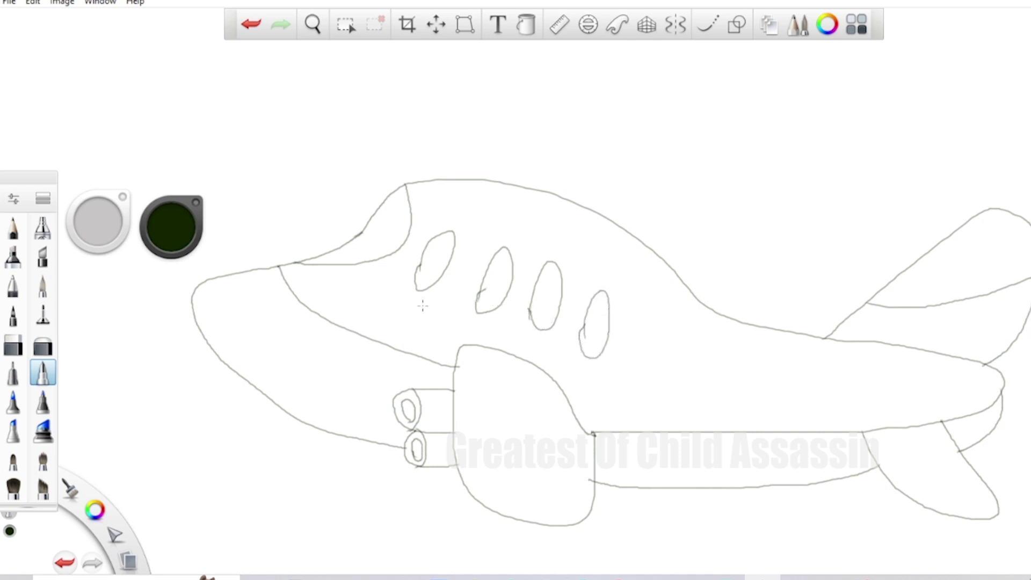
# Draw the plane's face with a round eye and dark pupil, a curve marking off the nose tip, and a small mouth
pyautogui.moveTo(365, 307)
pyautogui.mouseDown()
pyautogui.moveTo(355, 277)
pyautogui.moveTo(371, 275)
pyautogui.moveTo(360, 310)
pyautogui.mouseUp()
pyautogui.hotkey('ctrl', 'z')
pyautogui.moveTo(349, 309)
pyautogui.mouseDown()
pyautogui.moveTo(337, 285)
pyautogui.moveTo(354, 272)
pyautogui.moveTo(367, 290)
pyautogui.moveTo(340, 306)
pyautogui.mouseUp()
pyautogui.moveTo(252, 265)
pyautogui.mouseDown()
pyautogui.moveTo(258, 285)
pyautogui.moveTo(243, 317)
pyautogui.moveTo(202, 339)
pyautogui.moveTo(245, 348)
pyautogui.moveTo(271, 336)
pyautogui.moveTo(276, 350)
pyautogui.mouseUp()
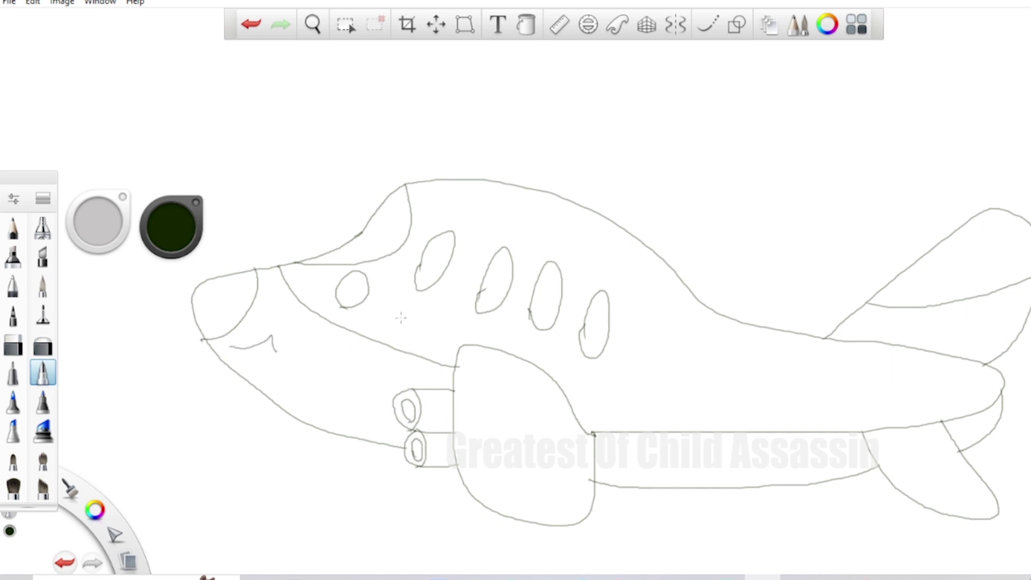
pyautogui.hotkey('ctrl', 'z')
pyautogui.moveTo(237, 355)
pyautogui.mouseDown()
pyautogui.moveTo(290, 352)
pyautogui.moveTo(287, 339)
pyautogui.moveTo(293, 366)
pyautogui.mouseUp()
pyautogui.hotkey('ctrl', 'z')
pyautogui.moveTo(355, 285); pyautogui.dragTo(354, 290)
# Flood-fill the main fuselage with a pale pinkish red
pyautogui.click(536, 25)
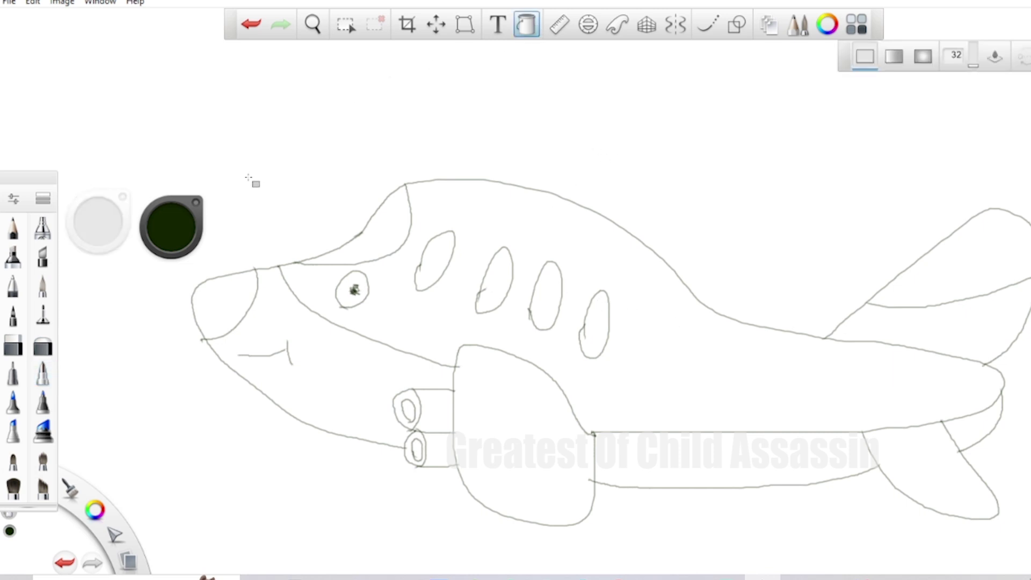
pyautogui.click(168, 228)
pyautogui.click(199, 229)
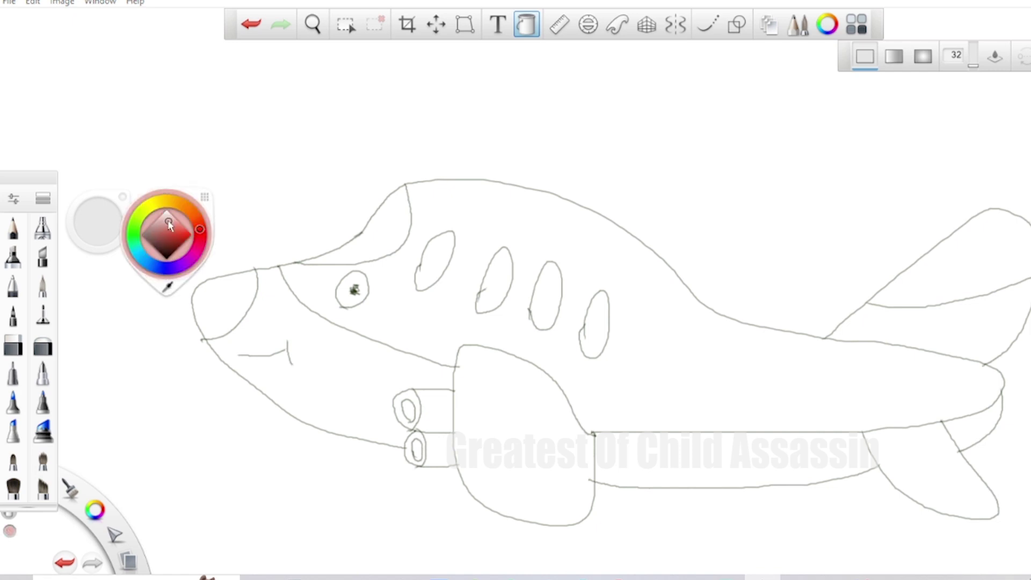
pyautogui.click(168, 221)
pyautogui.click(654, 334)
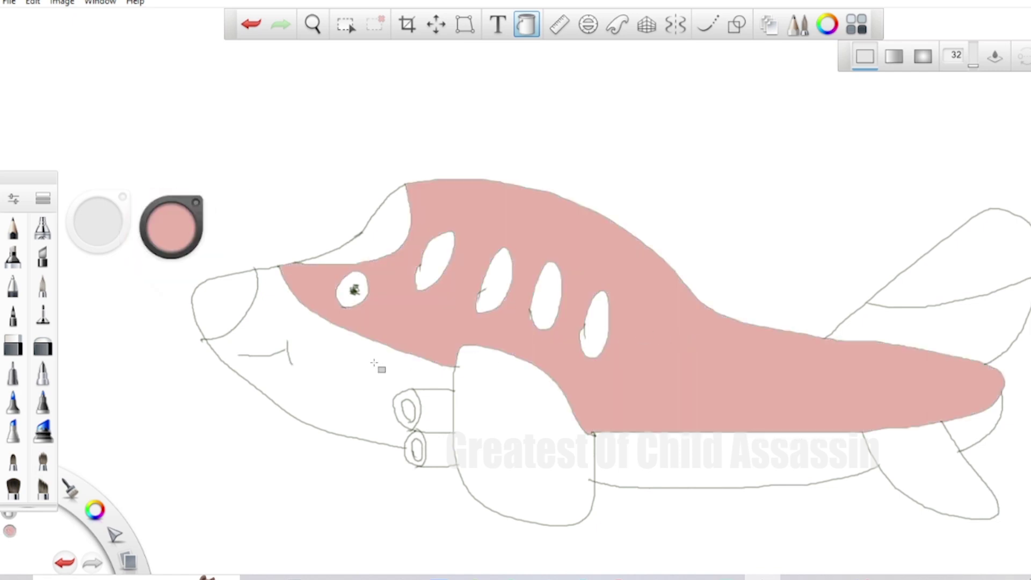
# Fill the wing, the upper section of the tail fin and the lower tail fin with a slightly stronger pinkish red
pyautogui.click(498, 462)
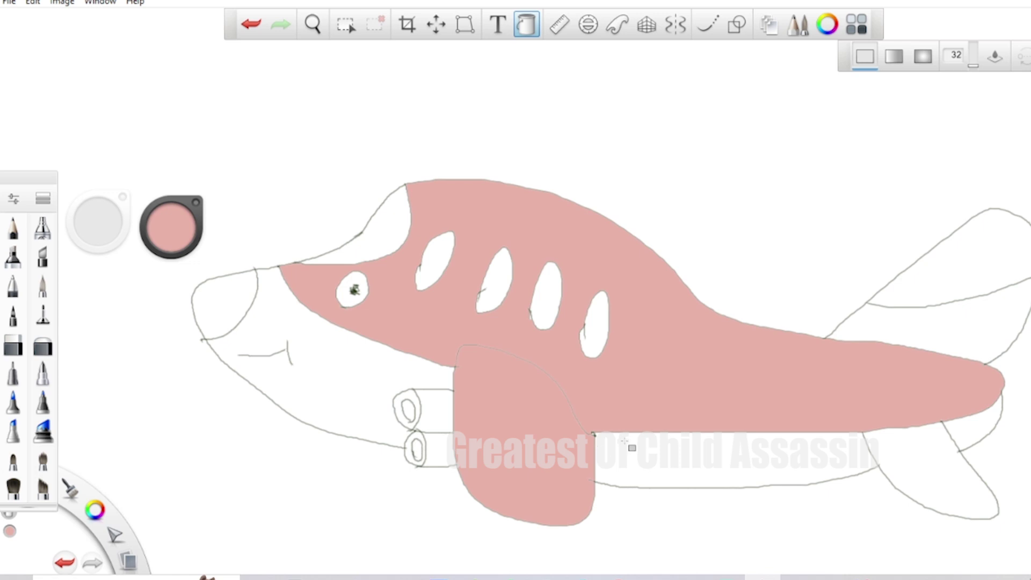
pyautogui.click(182, 248)
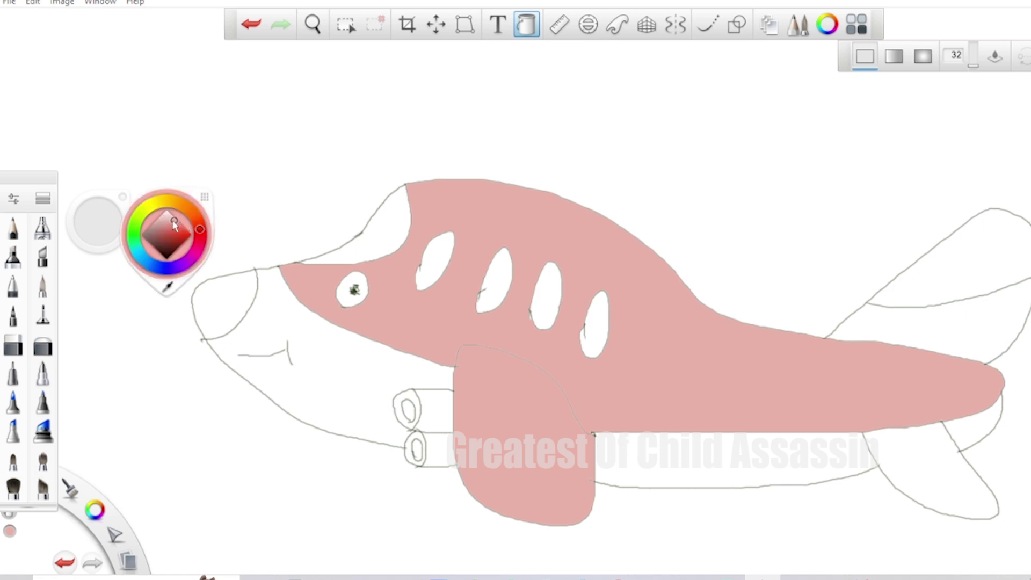
pyautogui.click(175, 240)
pyautogui.click(507, 475)
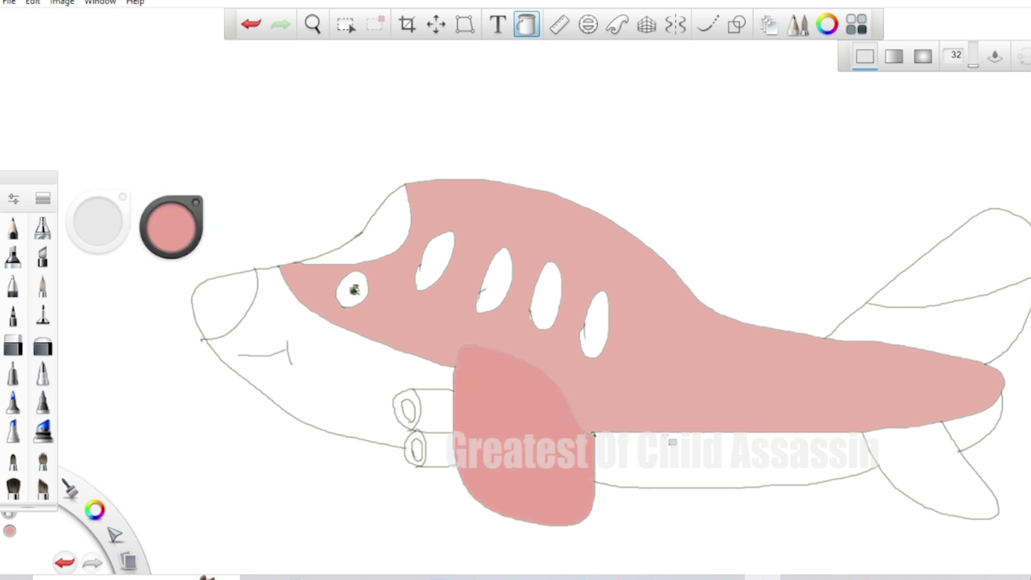
pyautogui.click(974, 274)
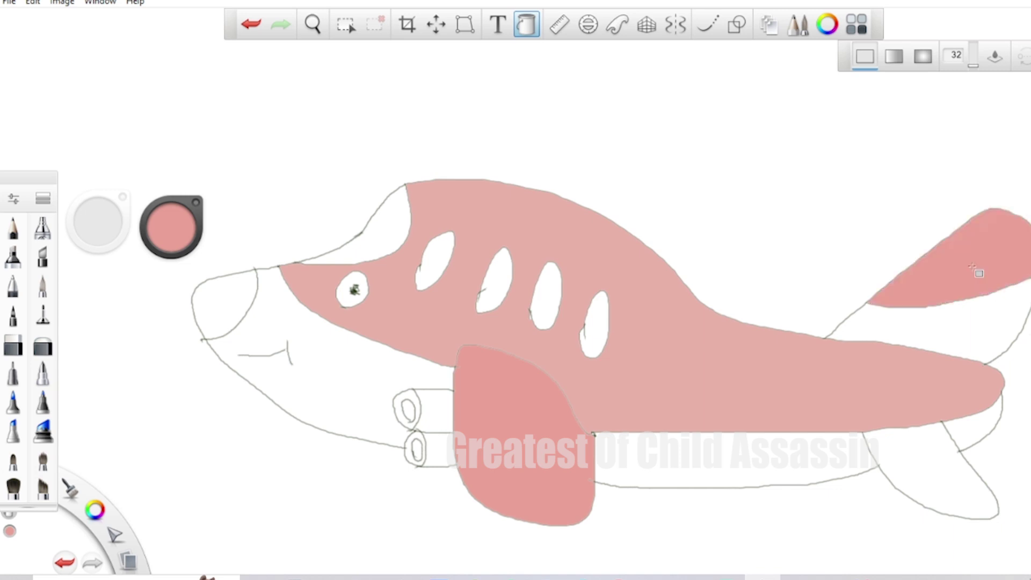
pyautogui.click(946, 450)
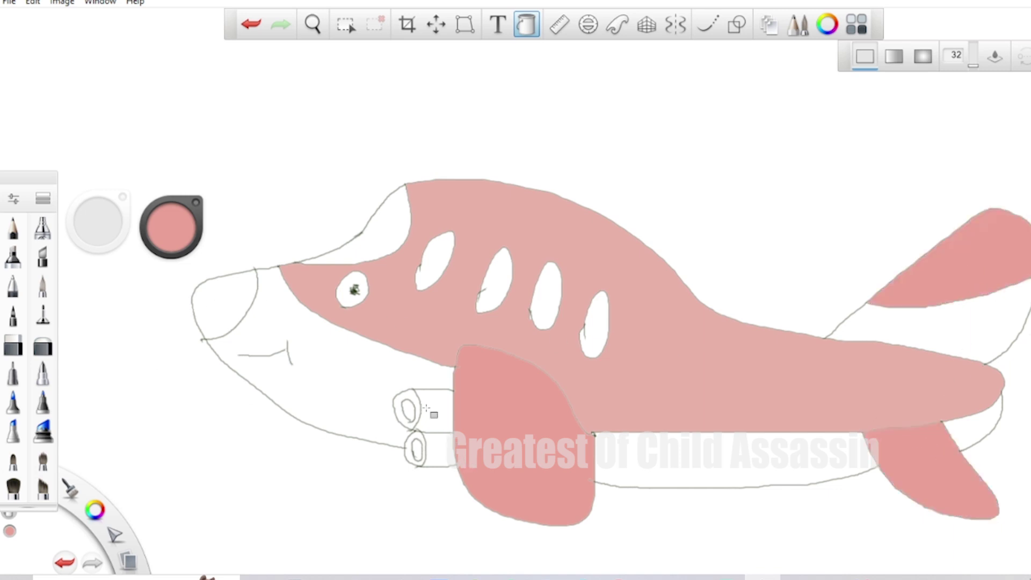
# Sample the fuselage's pale pink and fill both engine tubes and their front rims with it
pyautogui.click(185, 242)
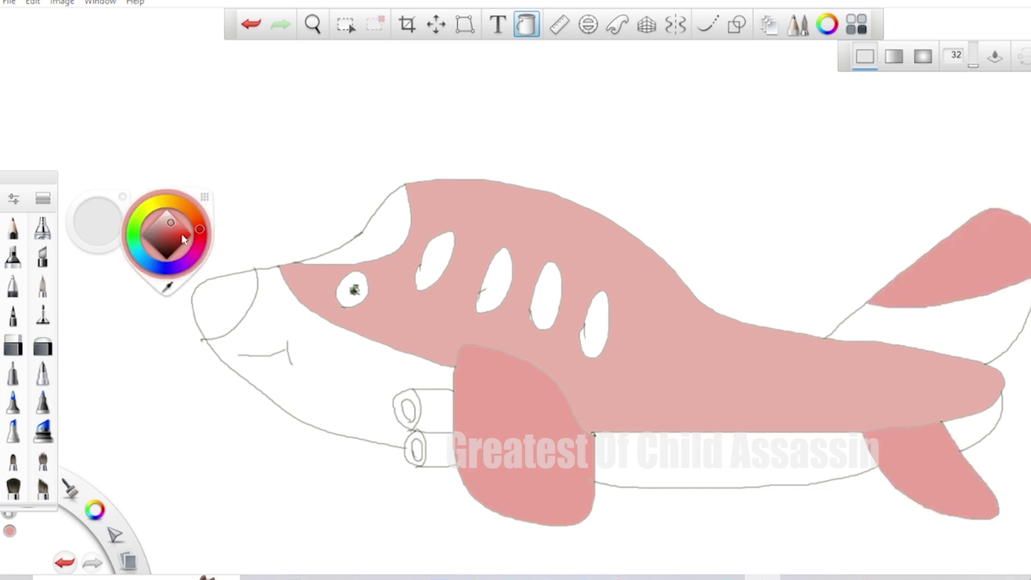
pyautogui.click(171, 284)
pyautogui.click(701, 346)
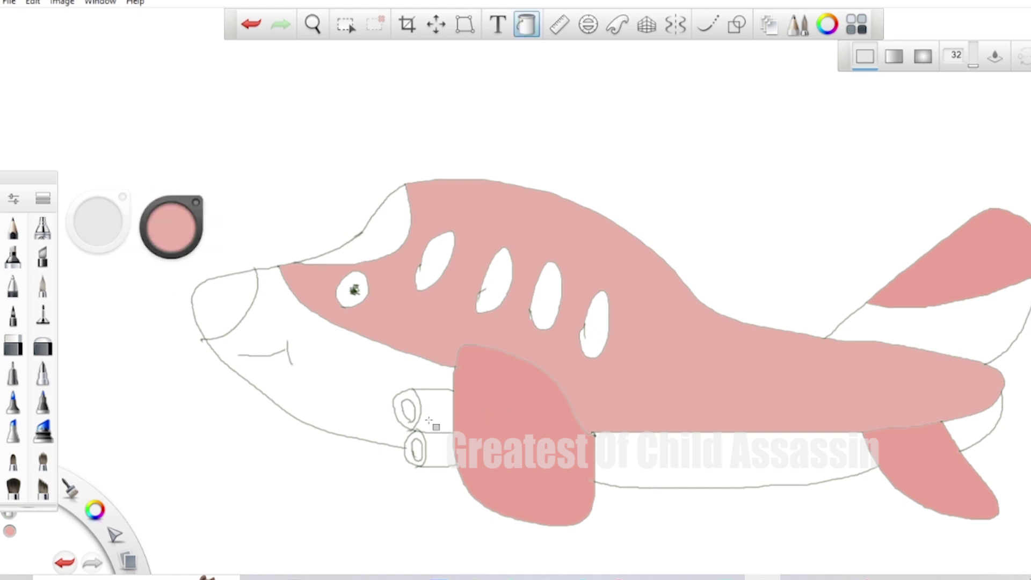
pyautogui.click(439, 416)
pyautogui.click(439, 454)
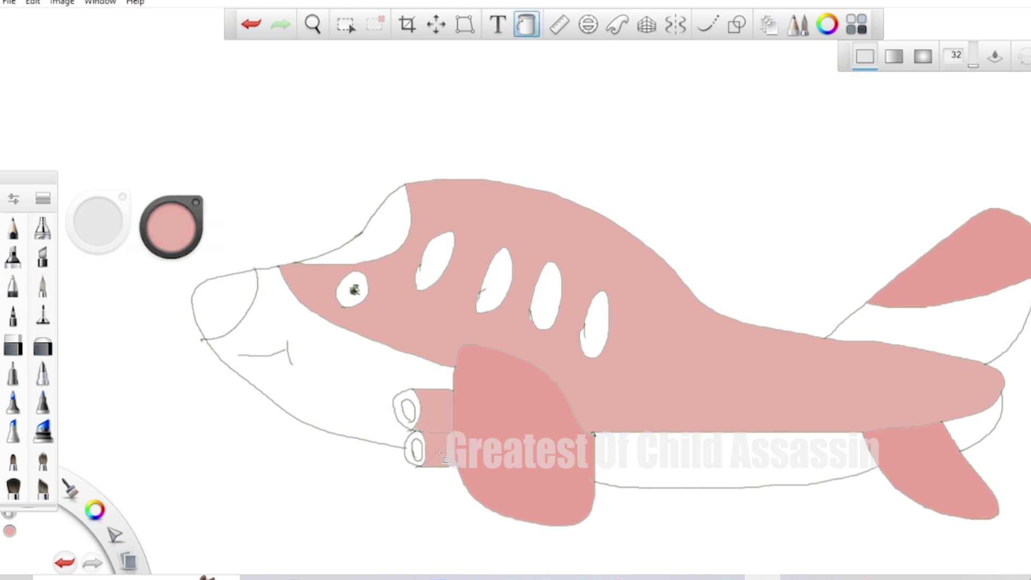
pyautogui.click(403, 424)
pyautogui.click(408, 454)
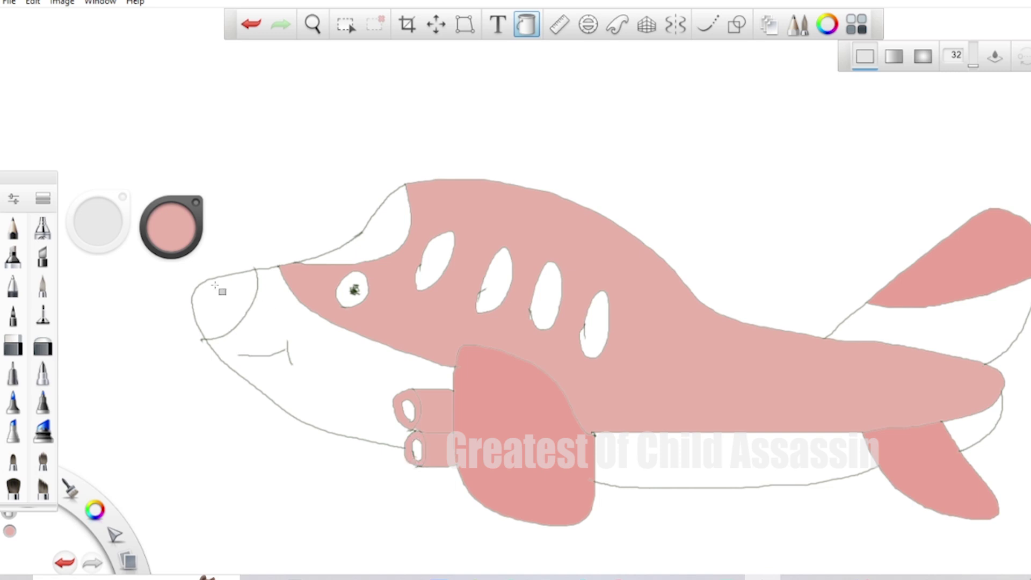
# Fill the lower section of the upright tail fin, the belly areas and the lower nose with light orange
pyautogui.click(171, 226)
pyautogui.click(178, 228)
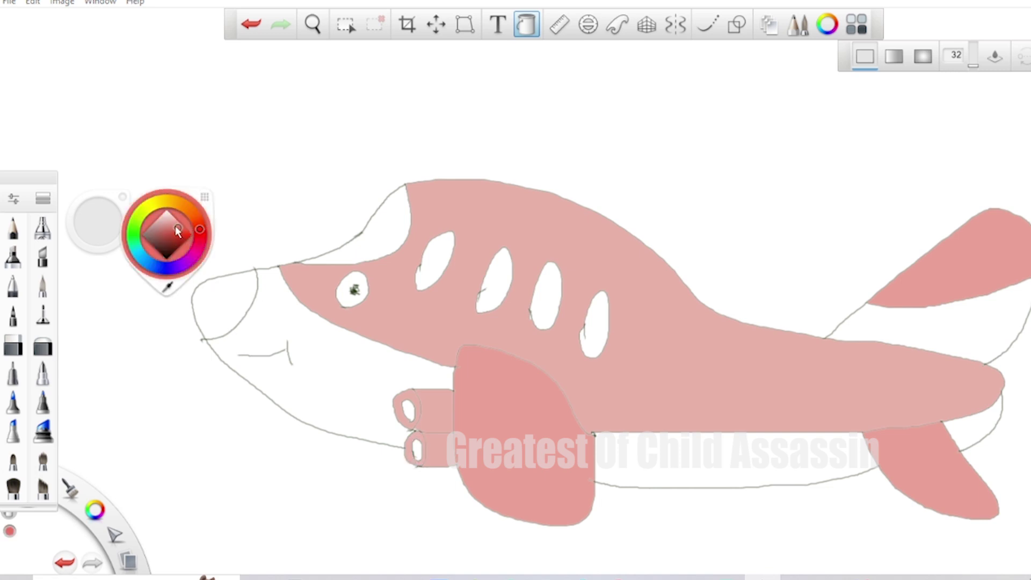
pyautogui.moveTo(199, 231); pyautogui.dragTo(186, 209)
pyautogui.click(1018, 286)
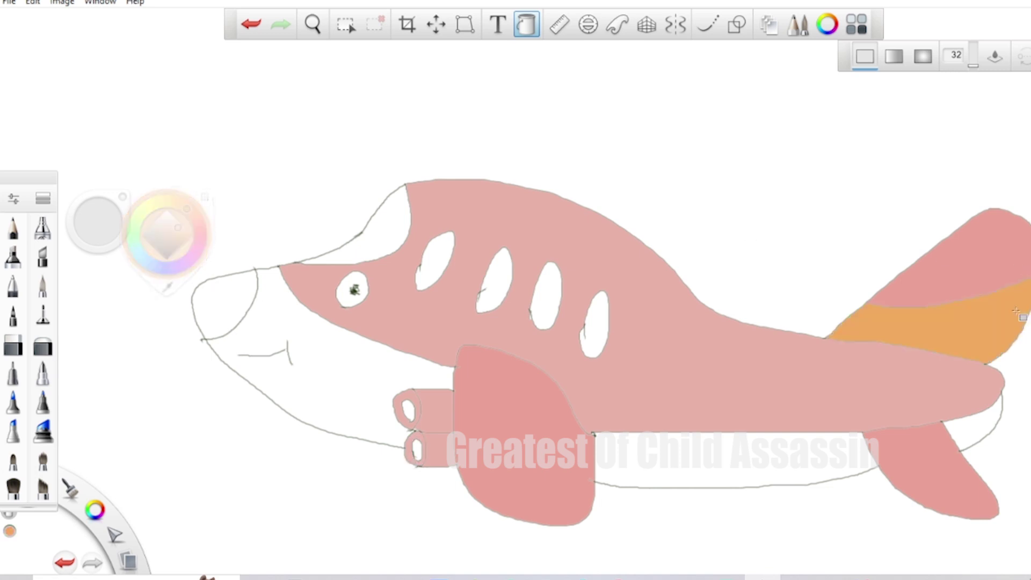
pyautogui.click(774, 448)
pyautogui.click(965, 429)
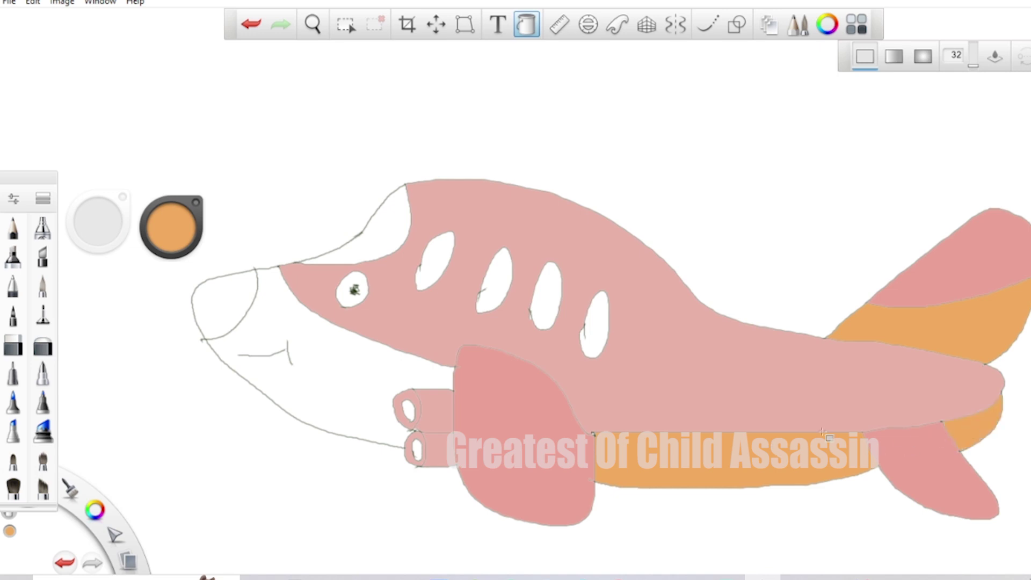
pyautogui.click(357, 382)
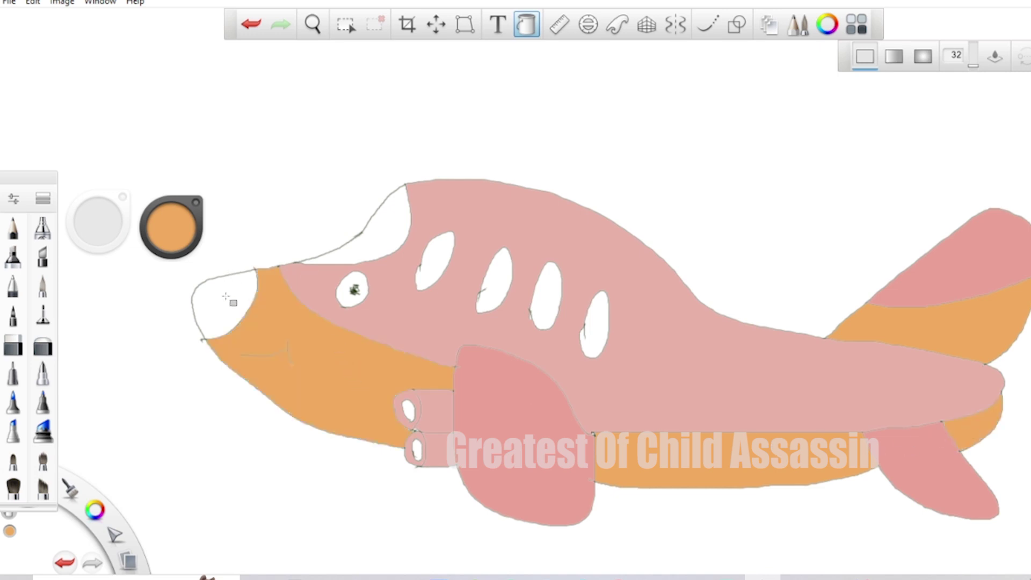
# Fill the nose tip with bright magenta pink
pyautogui.click(188, 241)
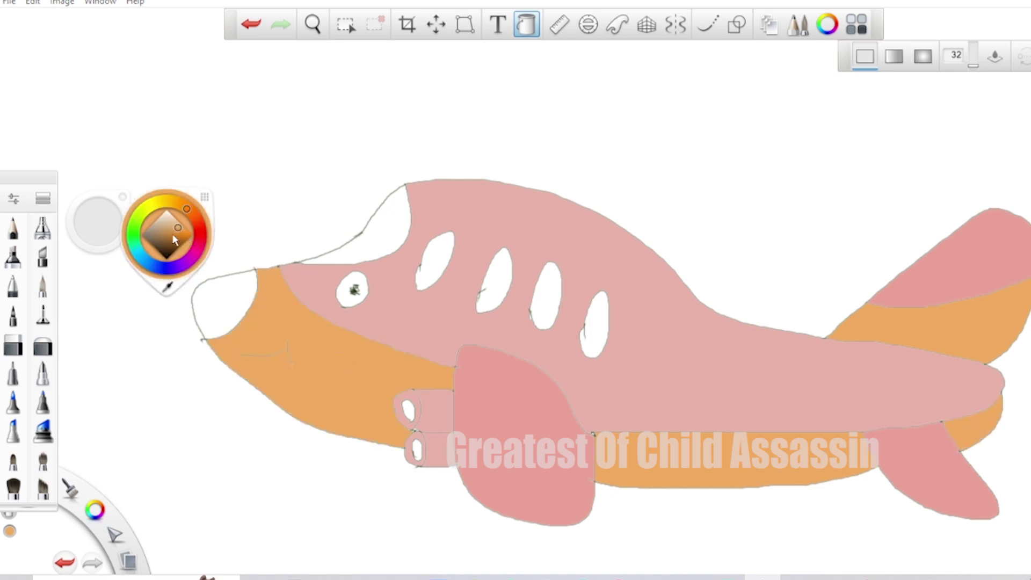
pyautogui.moveTo(168, 287); pyautogui.dragTo(390, 388)
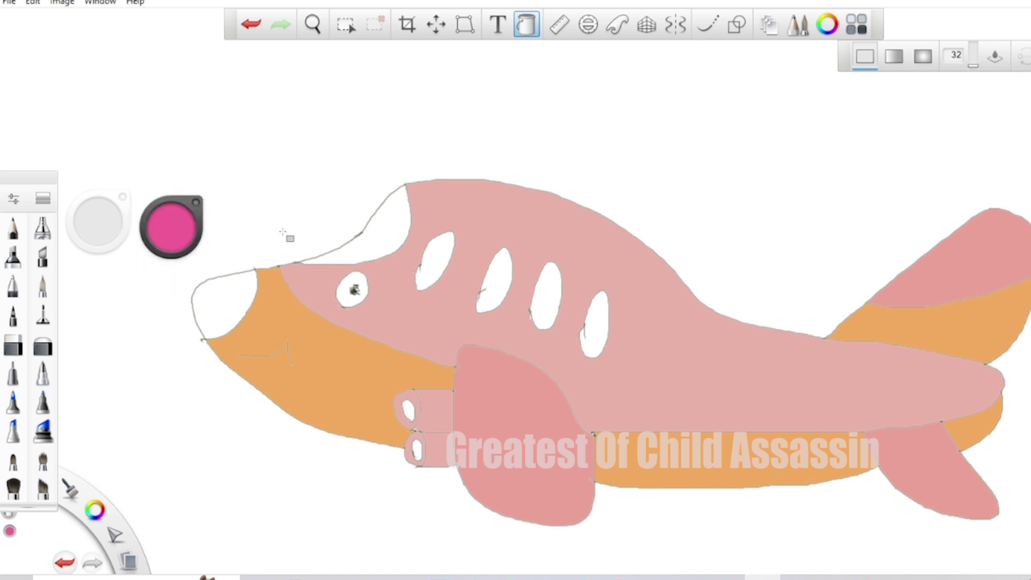
pyautogui.click(231, 313)
# Fill the two engine openings, the cockpit windshield and the four oval windows with pale blue
pyautogui.moveTo(174, 213)
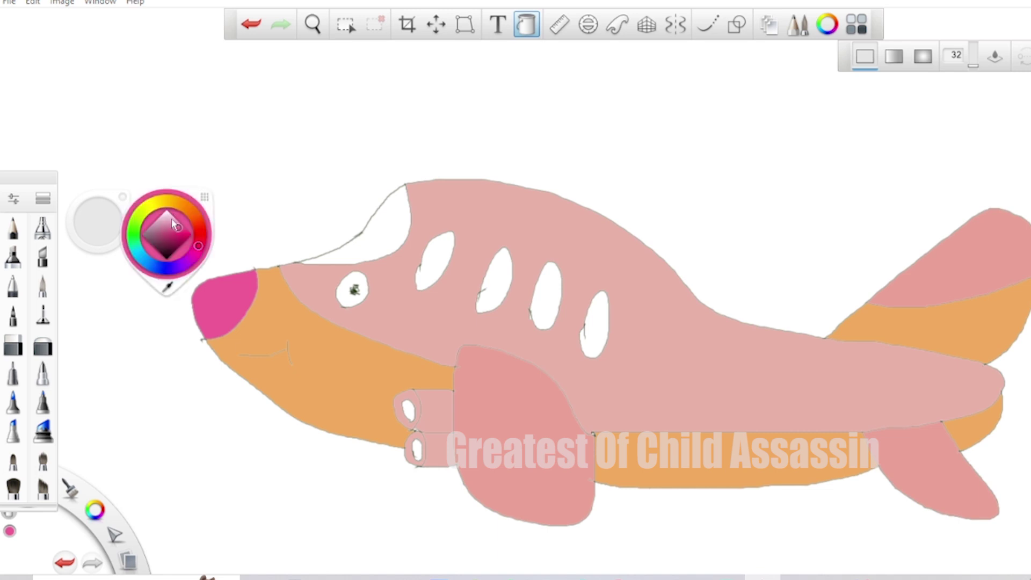
pyautogui.click(145, 261)
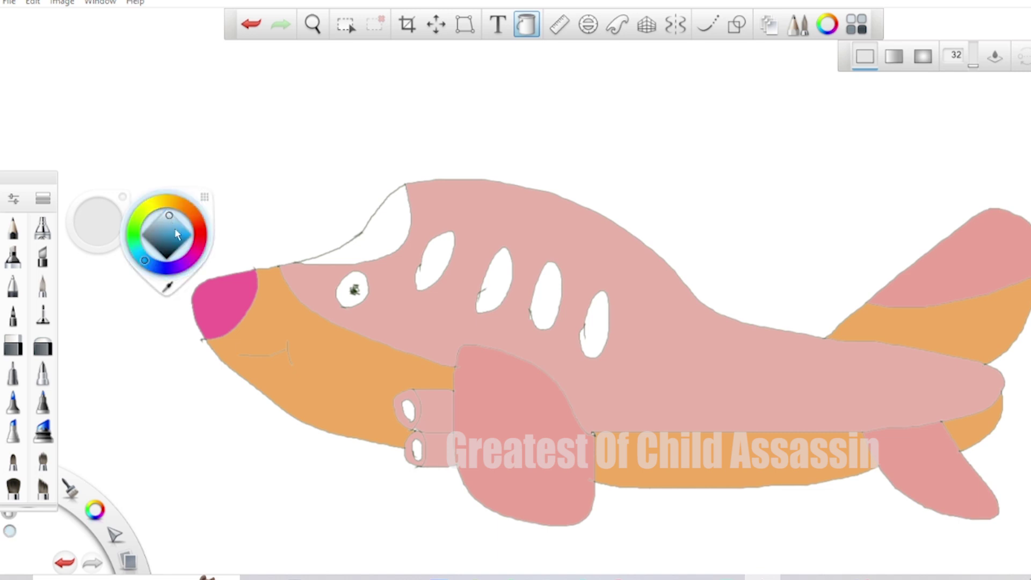
pyautogui.click(407, 412)
pyautogui.click(417, 447)
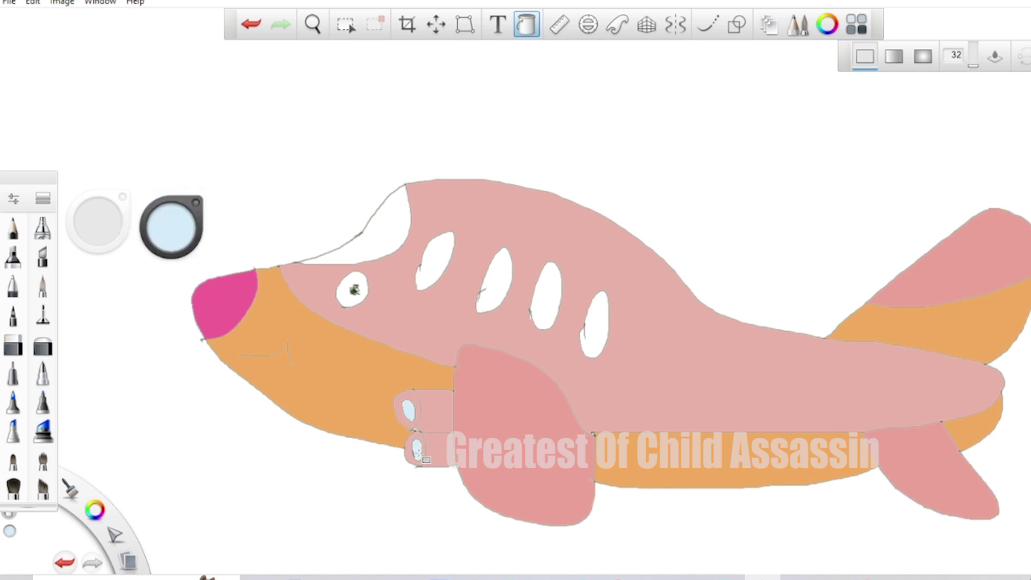
pyautogui.click(394, 239)
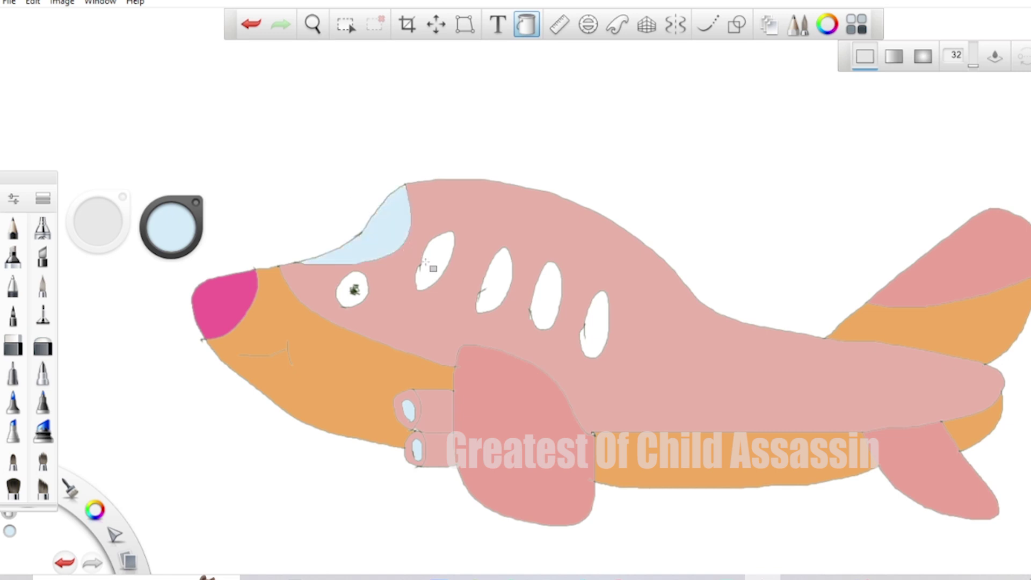
pyautogui.click(432, 262)
pyautogui.click(491, 282)
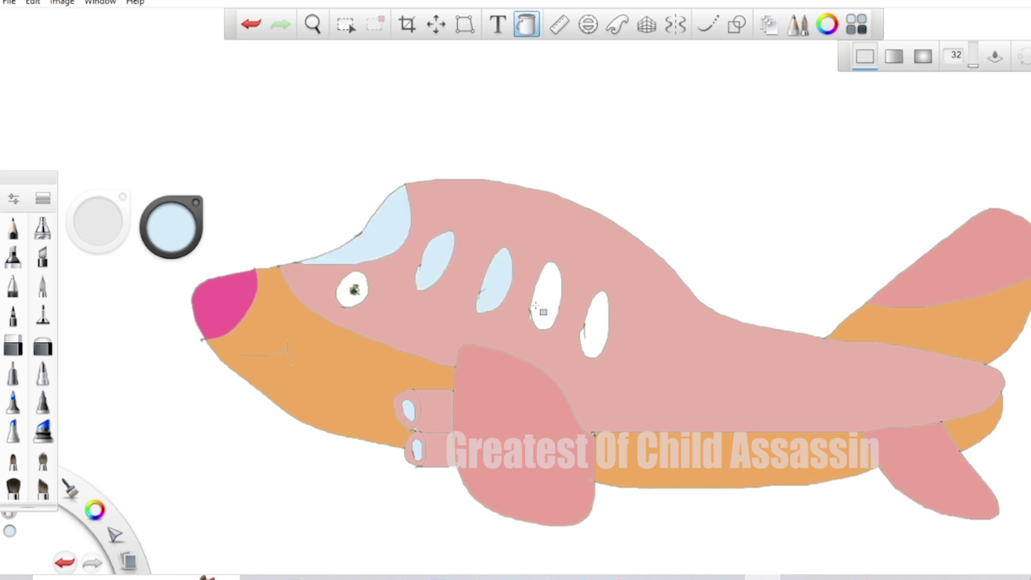
pyautogui.click(600, 334)
# Sample the nose tip's magenta, lighten it to a soft pink and refill the nose tip with it
pyautogui.click(194, 216)
pyautogui.click(168, 287)
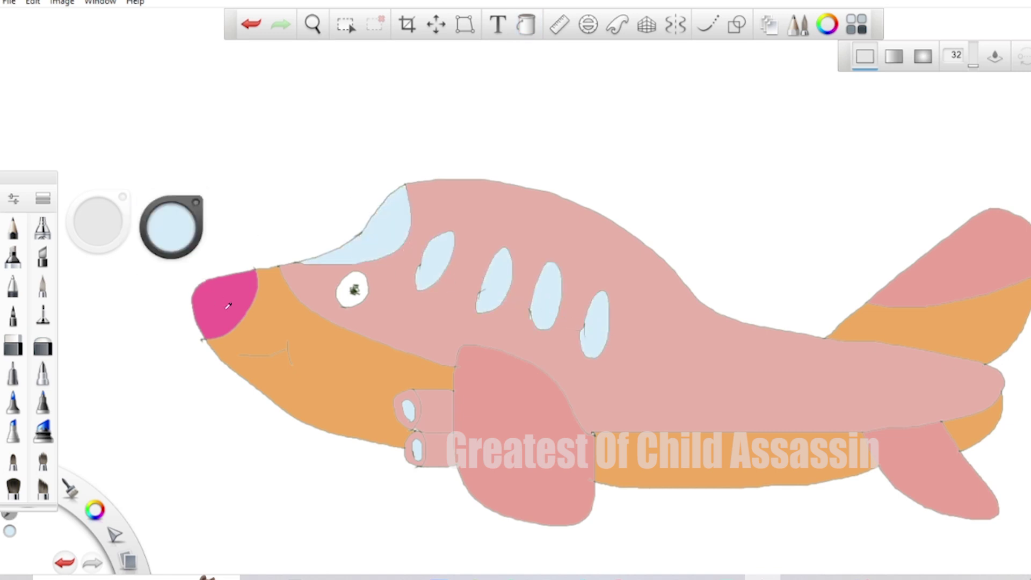
pyautogui.click(228, 305)
pyautogui.click(173, 225)
pyautogui.click(170, 220)
pyautogui.click(224, 278)
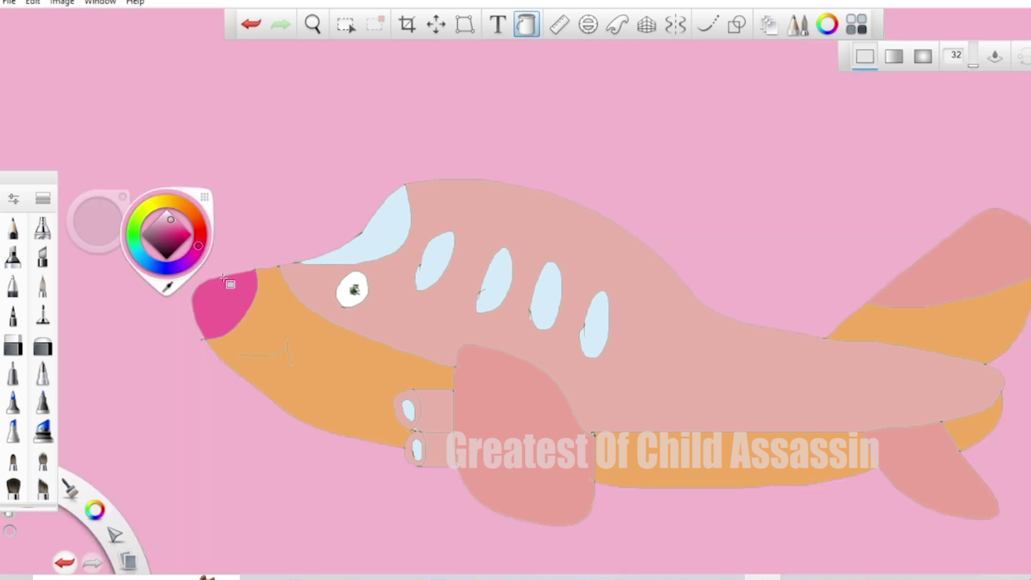
pyautogui.hotkey('ctrl', 'z')
pyautogui.click(231, 303)
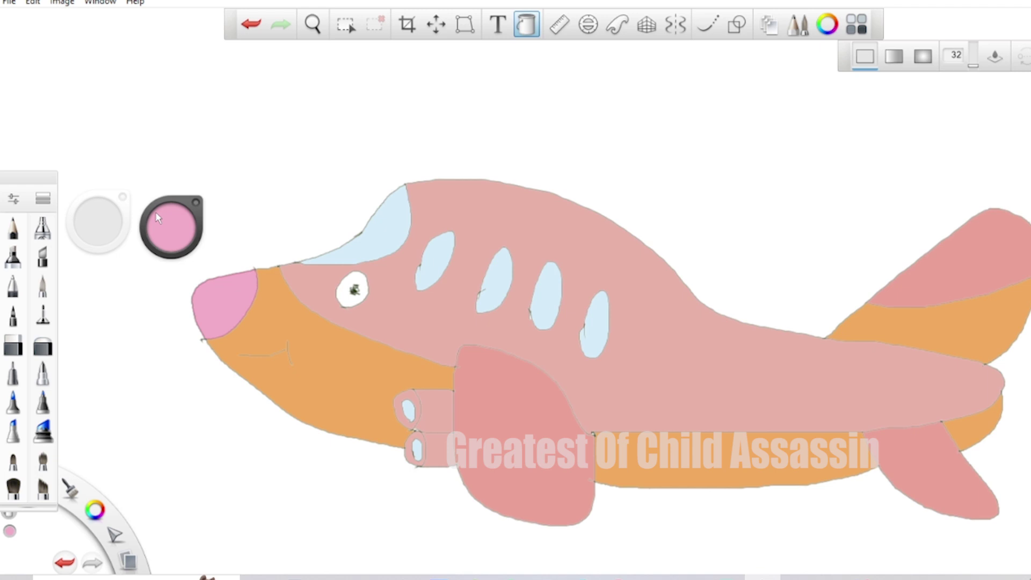
# Mix a light, pale yellow-green and fill the white of the eye around the pupil with it
pyautogui.click(161, 220)
pyautogui.click(191, 214)
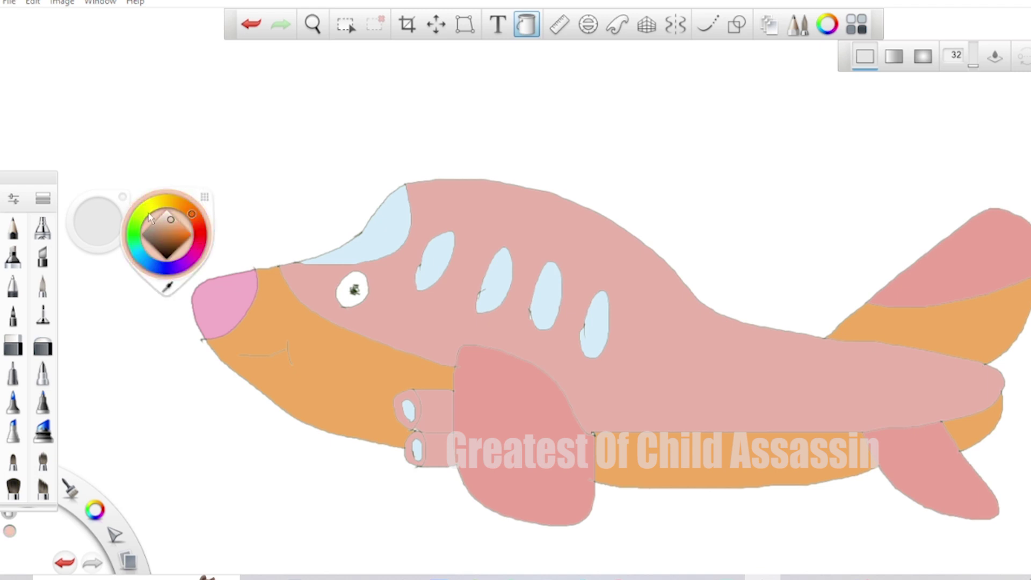
pyautogui.moveTo(134, 226); pyautogui.dragTo(146, 210)
pyautogui.click(162, 219)
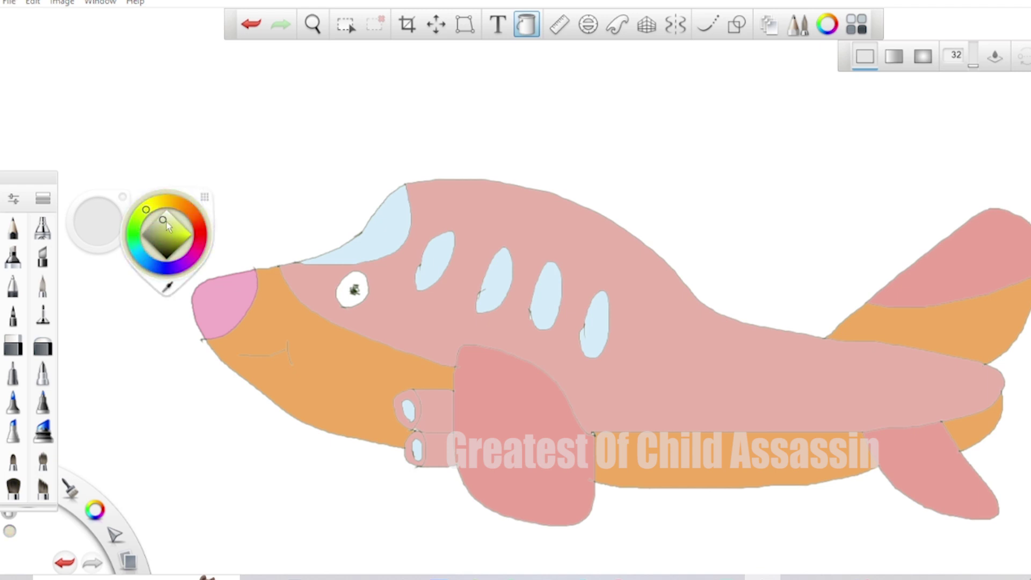
pyautogui.click(354, 307)
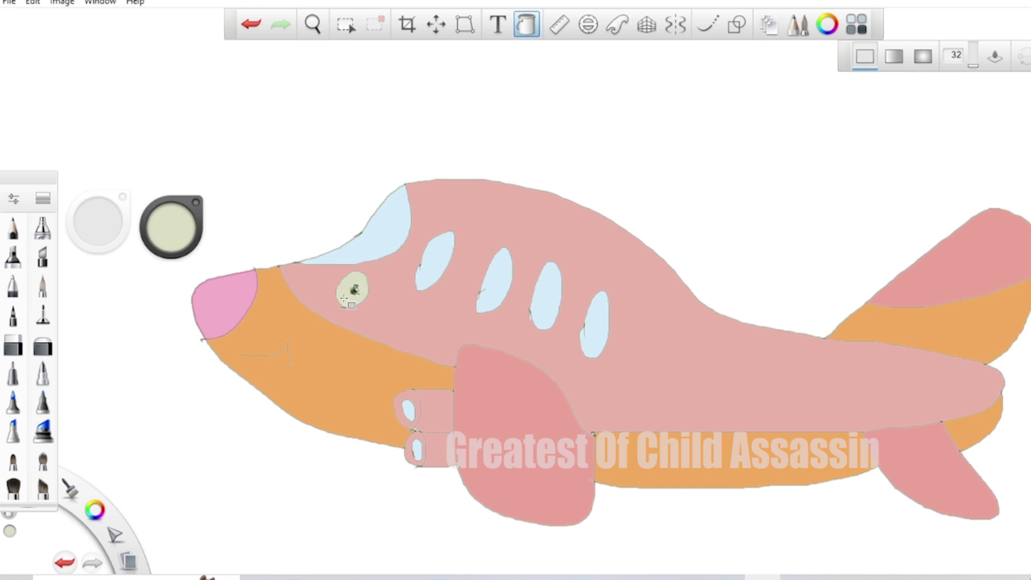
pyautogui.click(170, 230)
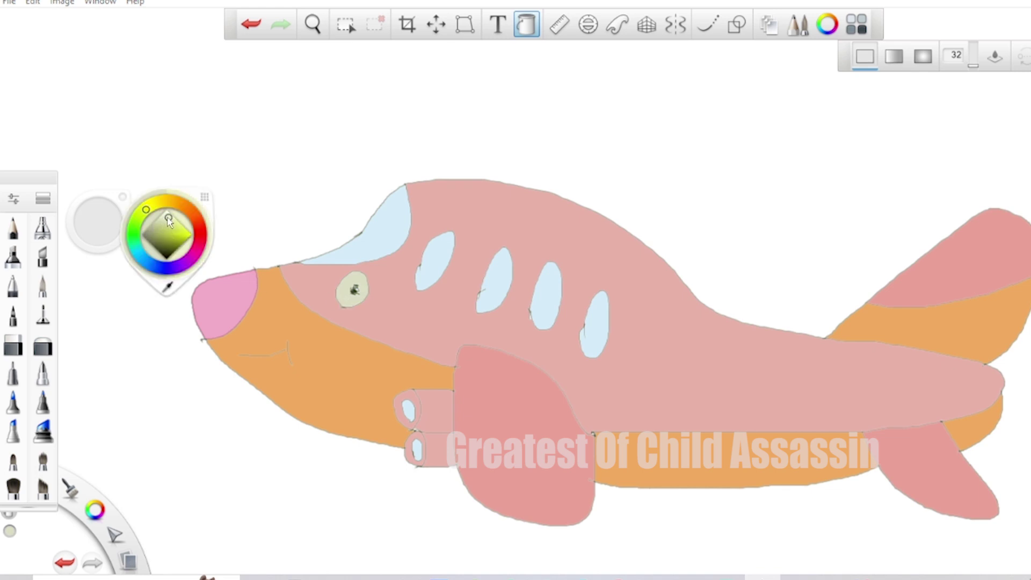
pyautogui.click(345, 303)
pyautogui.click(355, 304)
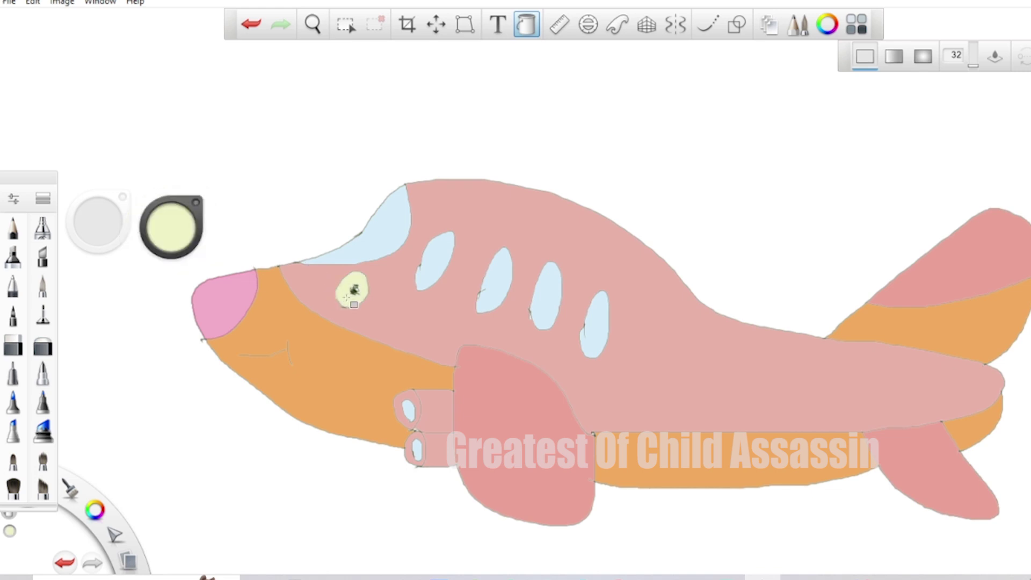
# Change the fill colour to a pale green
pyautogui.click(178, 220)
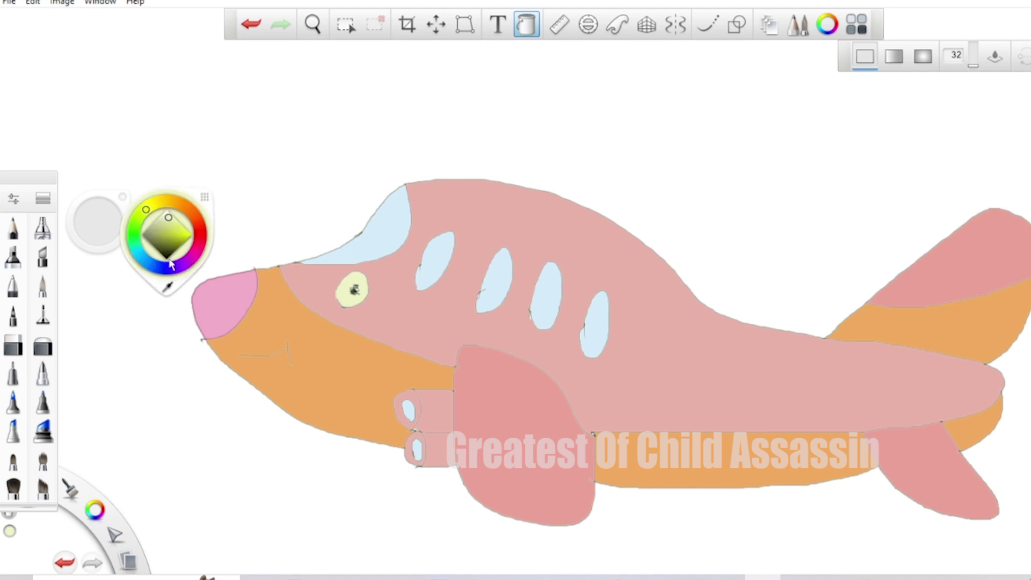
pyautogui.click(134, 242)
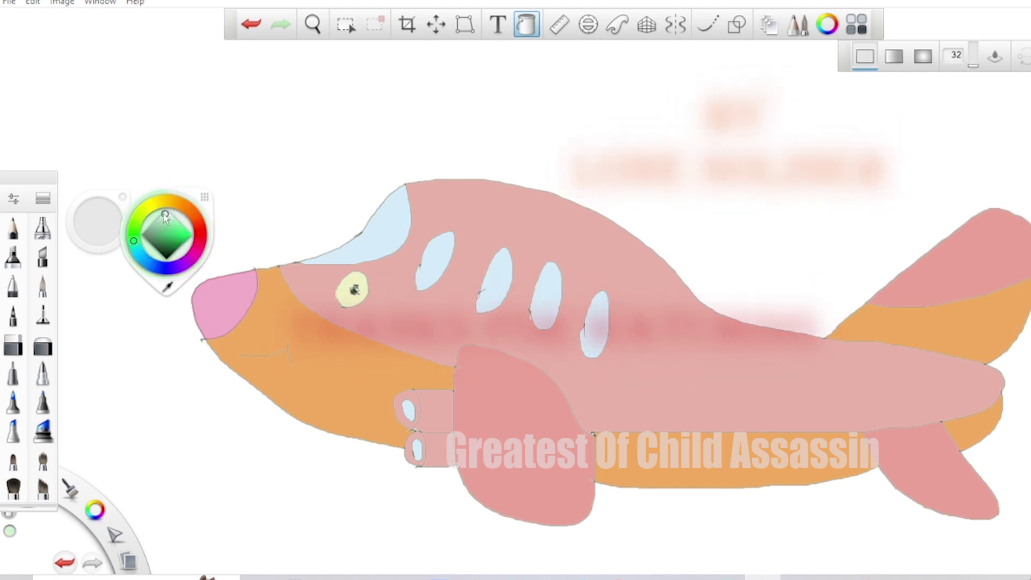